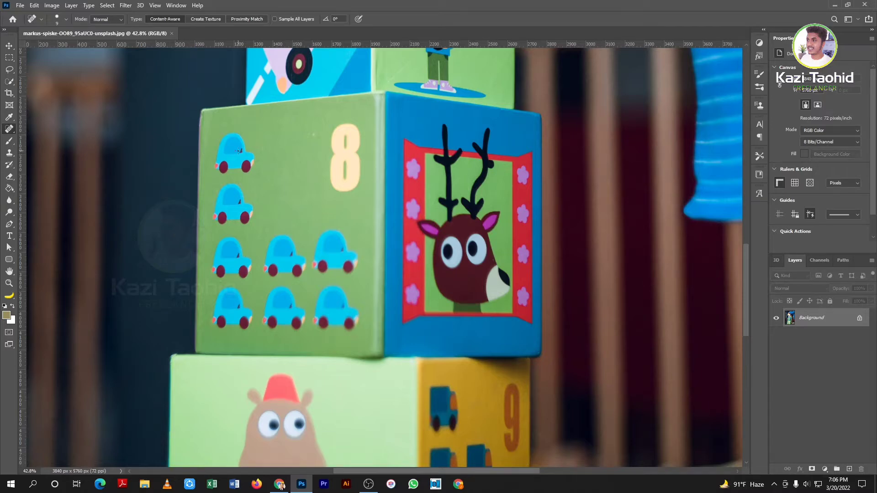
pyautogui.scroll(-1, 267, 168)
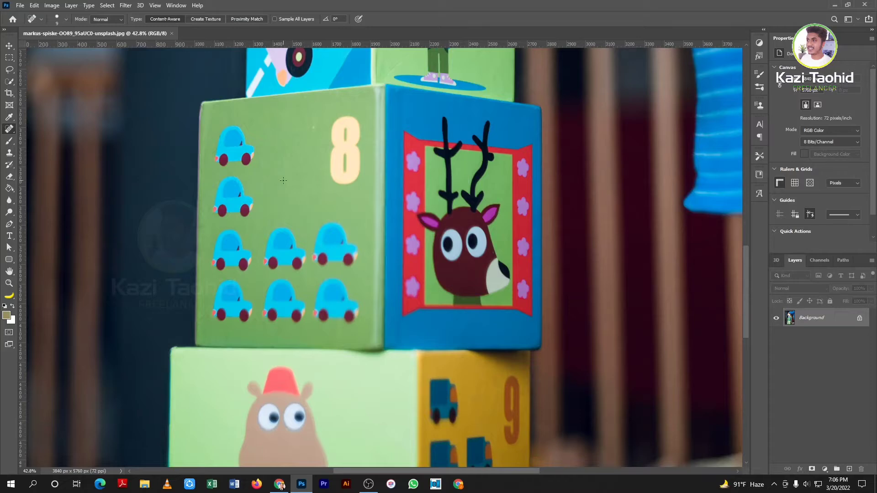
pyautogui.scroll(1, 283, 180)
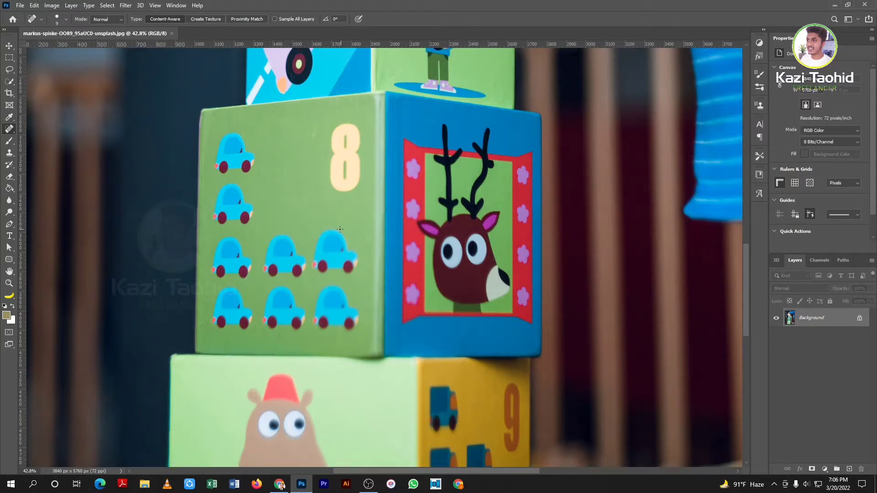
pyautogui.scroll(4, 328, 219)
pyautogui.scroll(5, 260, 174)
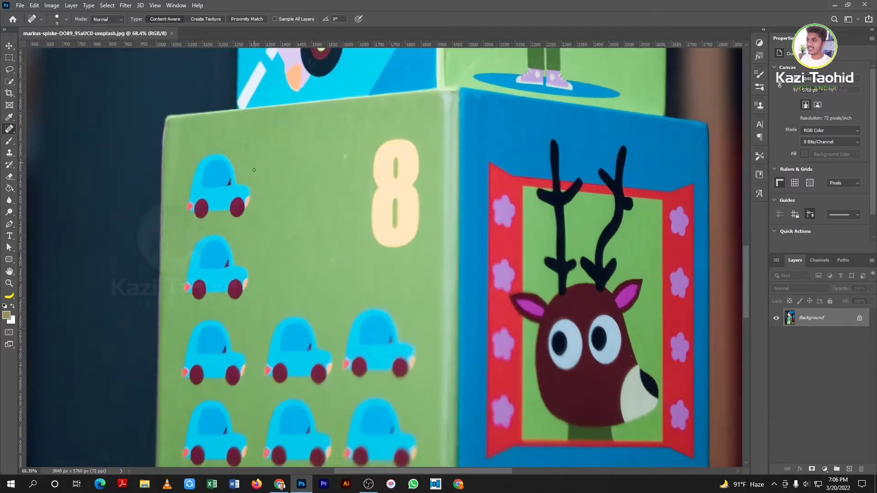
pyautogui.scroll(-3, 254, 170)
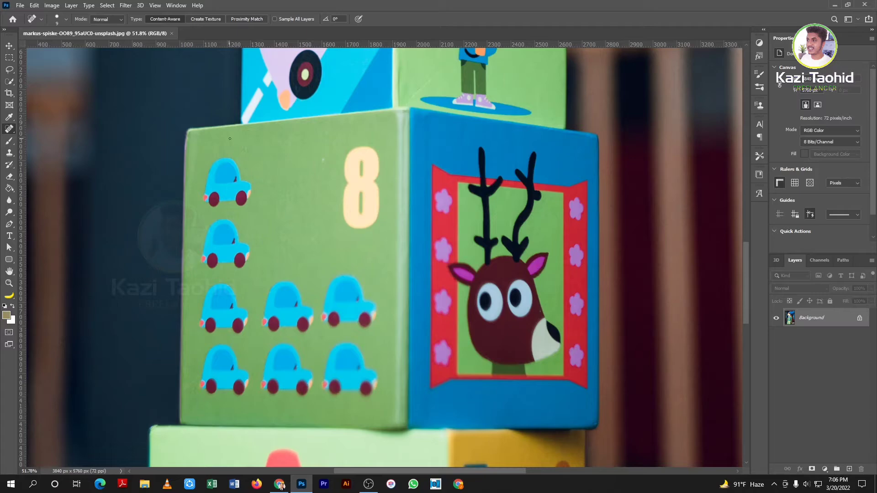
pyautogui.scroll(-4, 217, 257)
pyautogui.scroll(3, 236, 183)
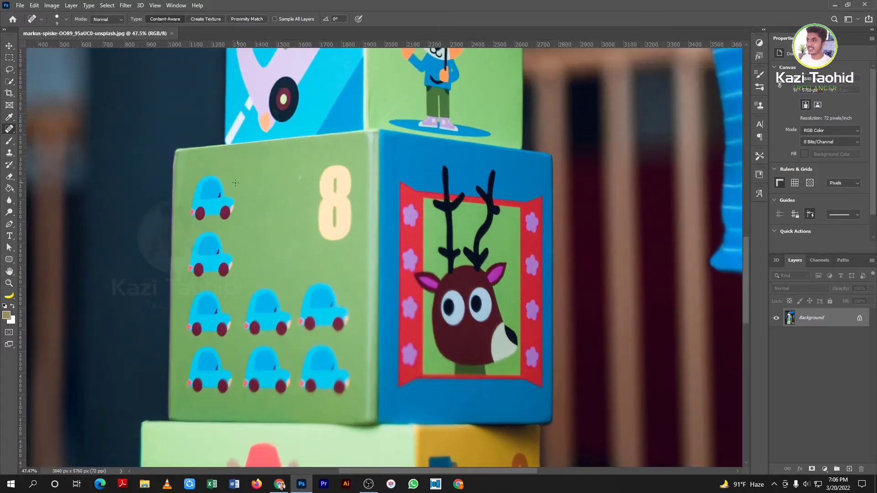
pyautogui.scroll(3, 223, 233)
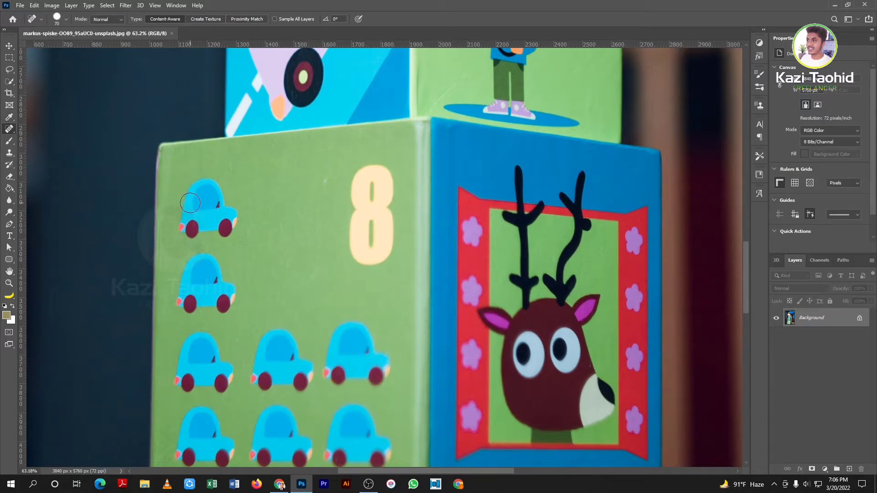
# Switch to the Spot Healing Brush and paint two strokes over the top car sticker, leaving plain green
pyautogui.rightClick(5, 131)
pyautogui.click(57, 127)
pyautogui.scroll(1, 233, 215)
pyautogui.moveTo(215, 179)
pyautogui.mouseDown()
pyautogui.moveTo(178, 199)
pyautogui.moveTo(174, 226)
pyautogui.moveTo(182, 232)
pyautogui.moveTo(224, 218)
pyautogui.moveTo(221, 227)
pyautogui.moveTo(202, 227)
pyautogui.moveTo(228, 207)
pyautogui.moveTo(206, 196)
pyautogui.moveTo(196, 206)
pyautogui.moveTo(219, 210)
pyautogui.moveTo(203, 187)
pyautogui.moveTo(221, 199)
pyautogui.moveTo(228, 219)
pyautogui.mouseUp()
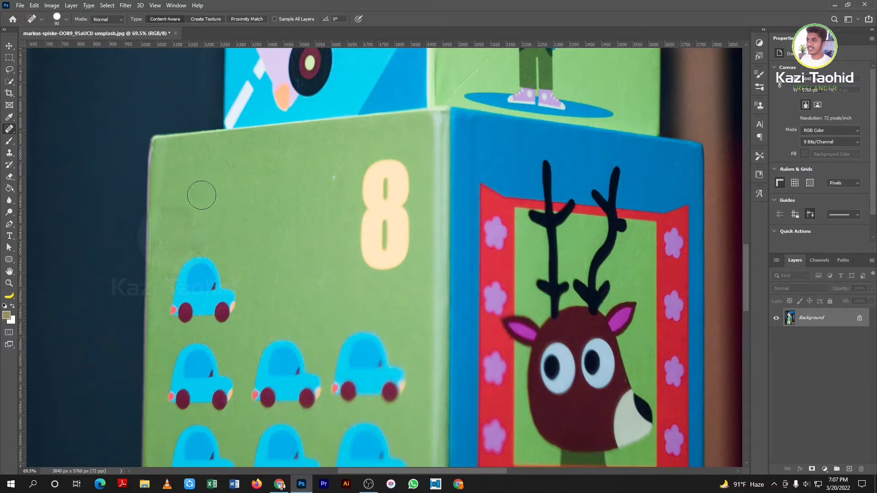
pyautogui.scroll(2, 192, 192)
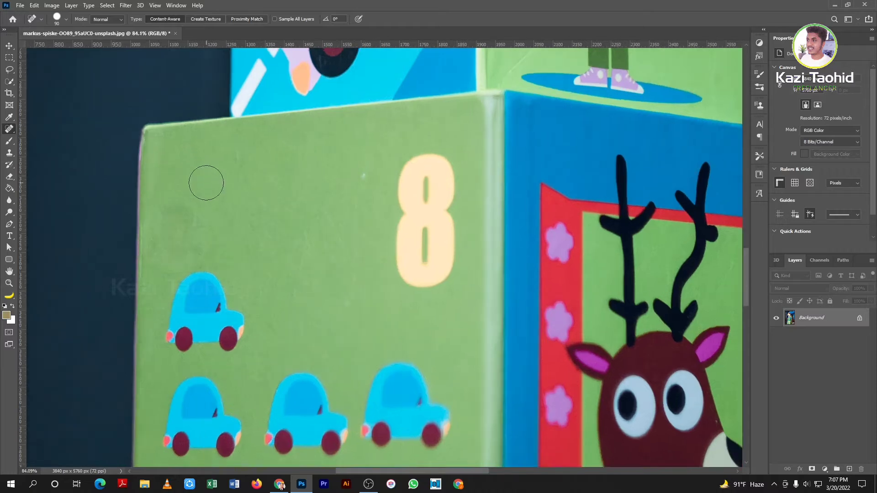
pyautogui.scroll(-3, 241, 181)
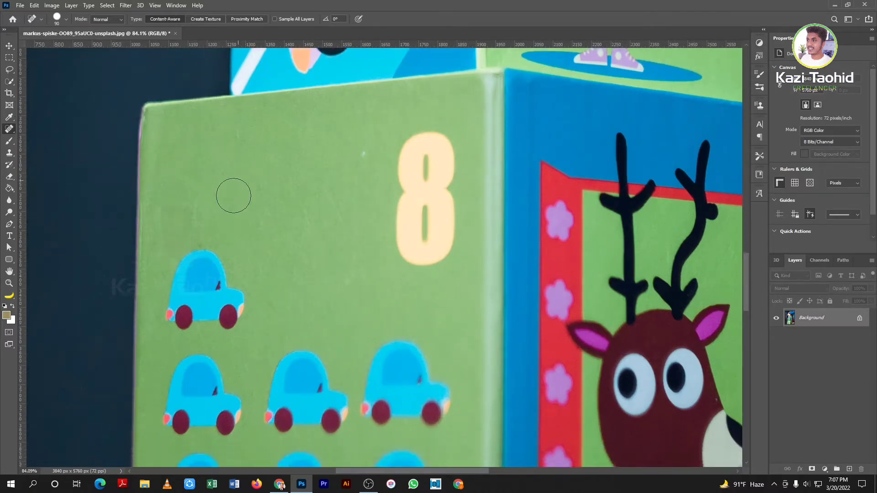
pyautogui.moveTo(229, 198)
pyautogui.mouseDown()
pyautogui.moveTo(175, 222)
pyautogui.moveTo(171, 263)
pyautogui.moveTo(188, 274)
pyautogui.moveTo(230, 254)
pyautogui.moveTo(230, 268)
pyautogui.moveTo(212, 272)
pyautogui.moveTo(225, 267)
pyautogui.moveTo(208, 234)
pyautogui.moveTo(210, 258)
pyautogui.moveTo(204, 237)
pyautogui.moveTo(224, 263)
pyautogui.moveTo(208, 220)
pyautogui.moveTo(231, 270)
pyautogui.mouseUp()
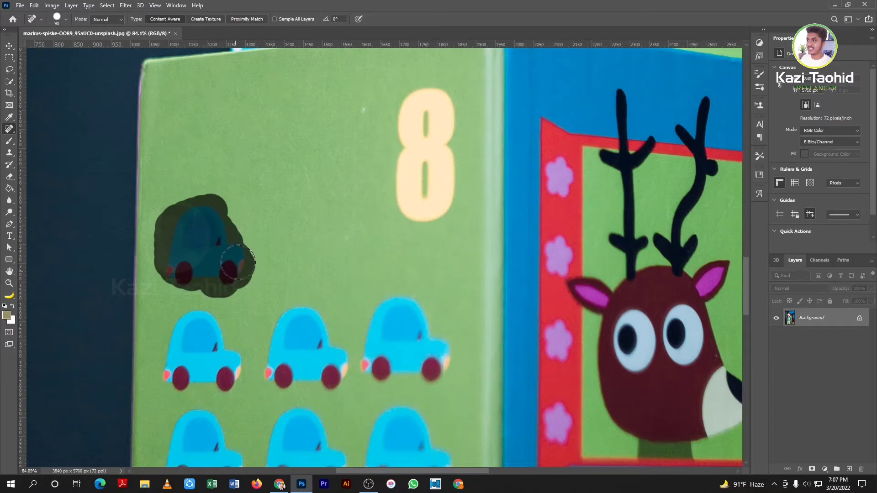
pyautogui.scroll(2, 381, 236)
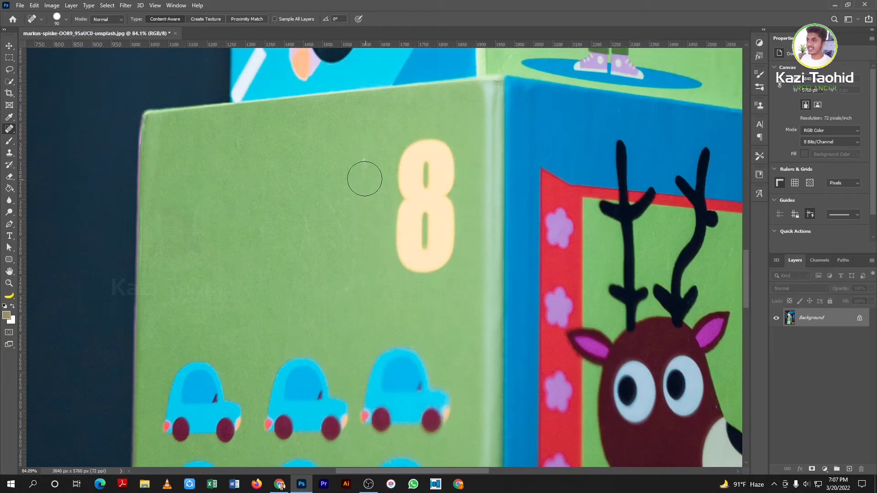
# Spot-heal a small spot left of the 8, then paint over the number 8
pyautogui.click(361, 170)
pyautogui.scroll(-3, 377, 295)
pyautogui.scroll(3, 407, 198)
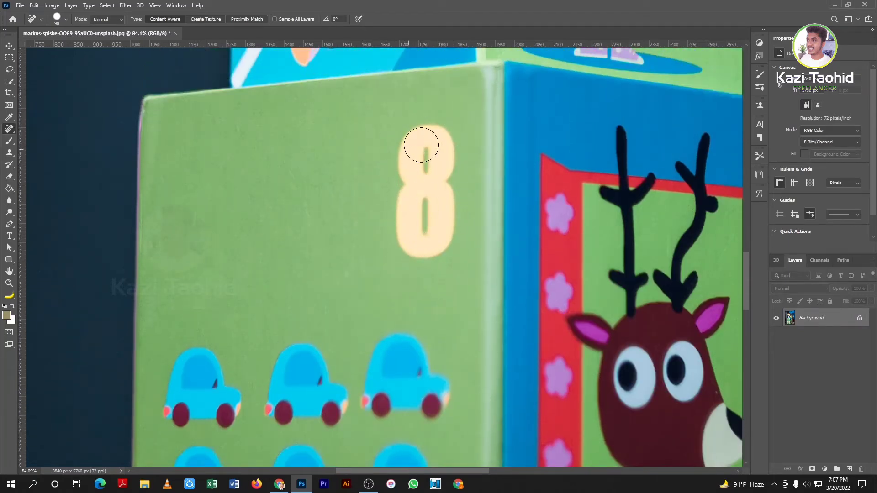
pyautogui.moveTo(399, 178)
pyautogui.mouseDown()
pyautogui.moveTo(409, 141)
pyautogui.moveTo(432, 134)
pyautogui.moveTo(442, 141)
pyautogui.moveTo(441, 160)
pyautogui.moveTo(432, 169)
pyautogui.moveTo(423, 164)
pyautogui.moveTo(443, 176)
pyautogui.moveTo(444, 233)
pyautogui.moveTo(427, 243)
pyautogui.moveTo(413, 229)
pyautogui.moveTo(415, 199)
pyautogui.moveTo(407, 204)
pyautogui.moveTo(413, 254)
pyautogui.mouseUp()
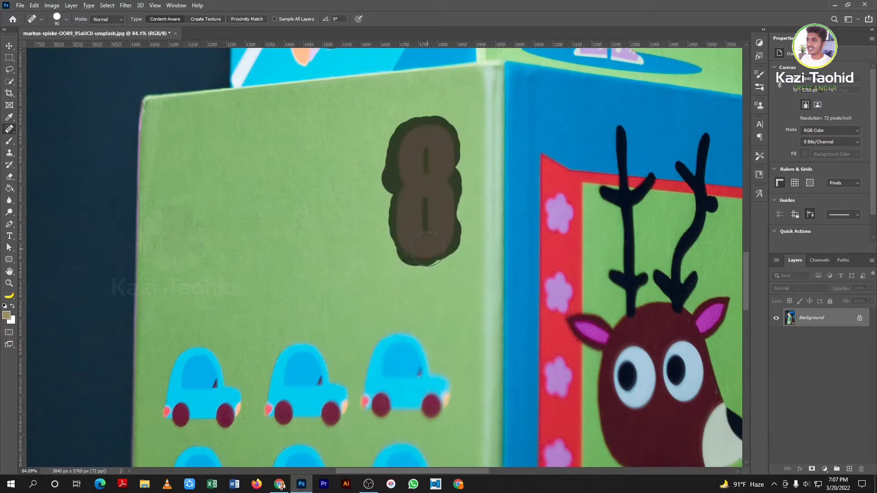
pyautogui.scroll(-3, 319, 227)
pyautogui.scroll(2, 438, 214)
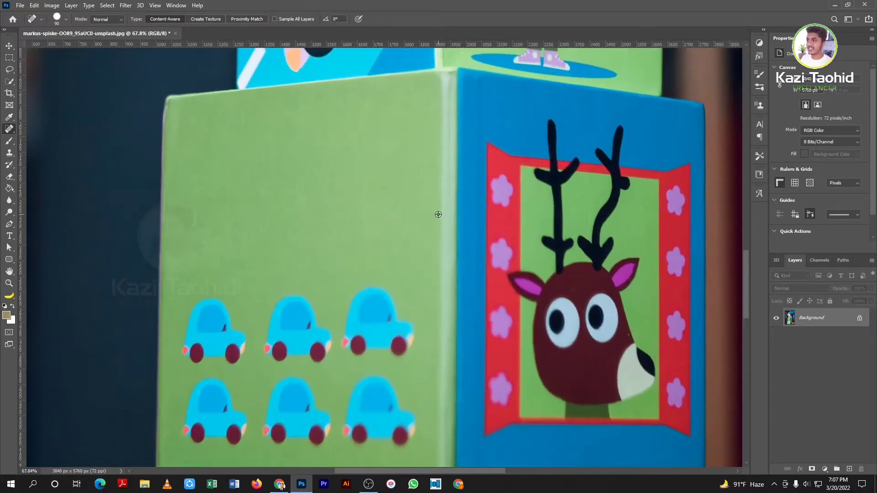
# Undo the last two healing edits, restoring the 8 and the top car
pyautogui.hotkey('ctrl', 'z')
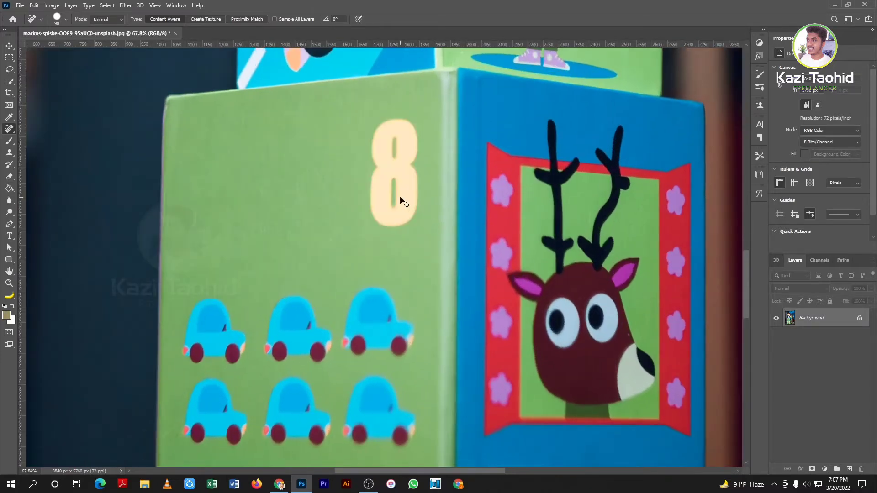
pyautogui.hotkey('ctrl', 'z')
pyautogui.hotkey('ctrl', 'z')
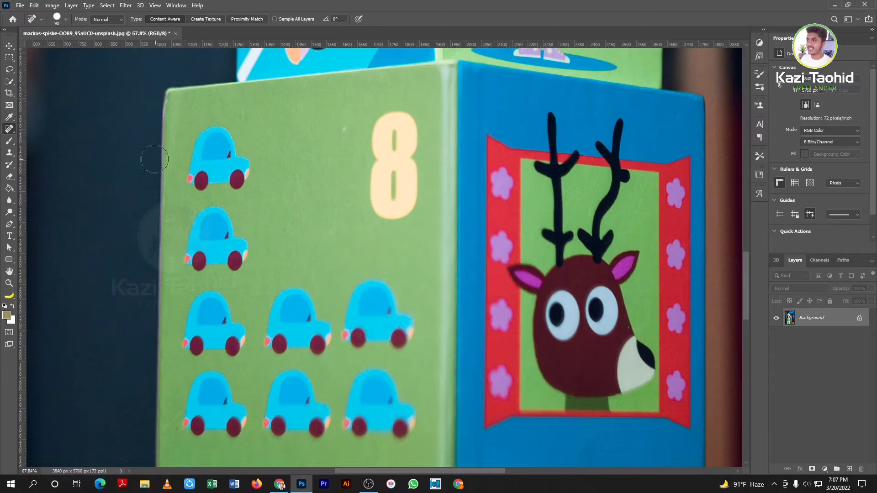
pyautogui.scroll(2, 183, 160)
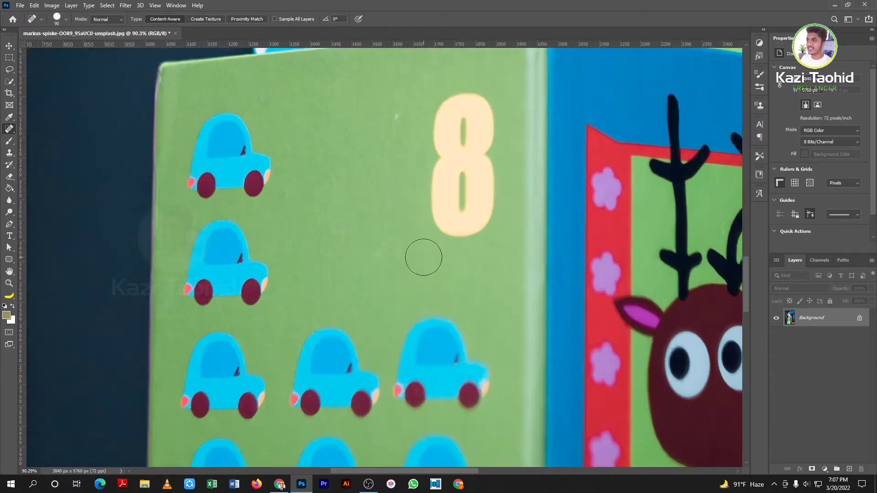
# Switch to the Healing Brush Tool and paint over the top car's headlight and front
pyautogui.rightClick(10, 129)
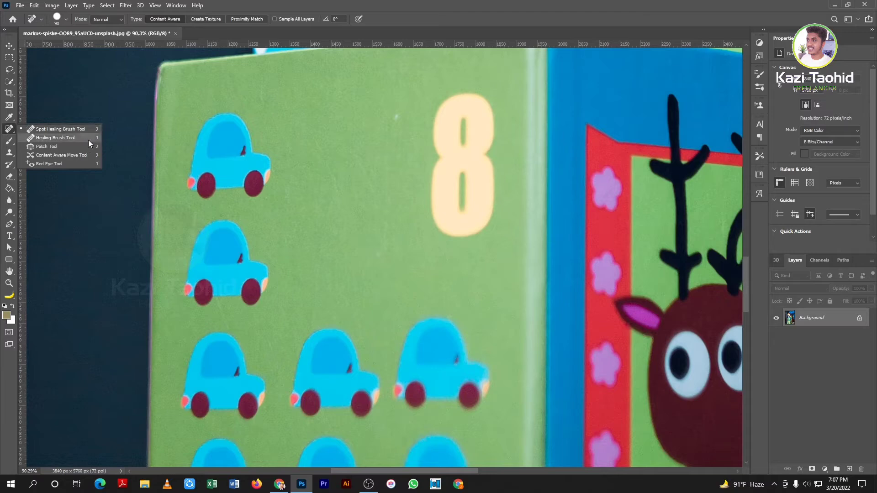
pyautogui.click(63, 139)
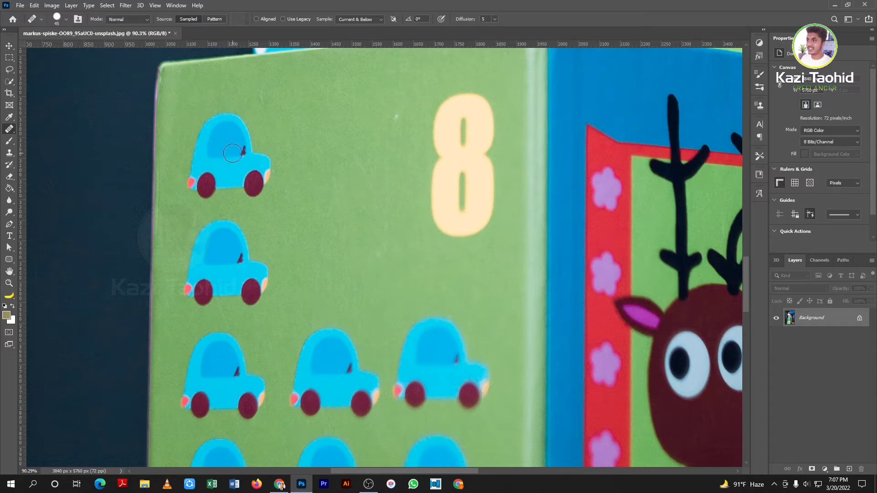
pyautogui.scroll(3, 245, 126)
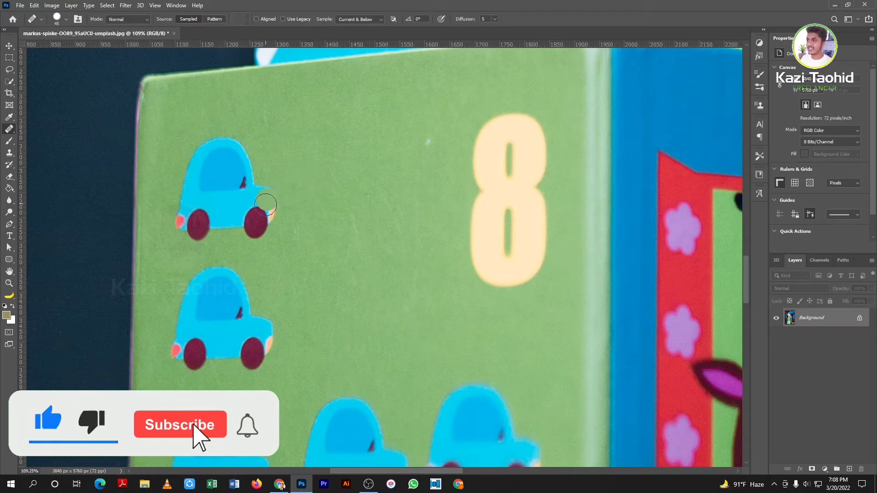
pyautogui.moveTo(273, 198)
pyautogui.mouseDown()
pyautogui.moveTo(260, 225)
pyautogui.moveTo(261, 199)
pyautogui.moveTo(255, 226)
pyautogui.moveTo(258, 200)
pyautogui.mouseUp()
# Undo the smeared stroke, enlarge the brush to 80, and heal the top car from sampled green
pyautogui.hotkey('ctrl', 'z')
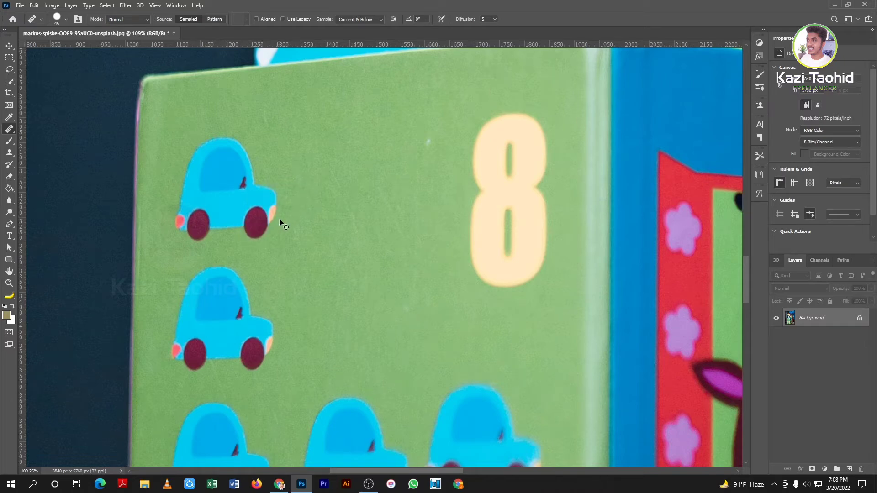
pyautogui.press(']')
pyautogui.press(']')
pyautogui.press(']')
pyautogui.keyDown('alt'); pyautogui.click(313, 188); pyautogui.keyUp('alt')
pyautogui.moveTo(260, 197)
pyautogui.mouseDown()
pyautogui.moveTo(255, 224)
pyautogui.moveTo(260, 199)
pyautogui.moveTo(252, 222)
pyautogui.moveTo(237, 182)
pyautogui.moveTo(253, 205)
pyautogui.moveTo(212, 192)
pyautogui.moveTo(262, 218)
pyautogui.moveTo(227, 201)
pyautogui.mouseUp()
pyautogui.keyDown('alt'); pyautogui.click(319, 182); pyautogui.keyUp('alt')
pyautogui.moveTo(229, 170)
pyautogui.mouseDown()
pyautogui.moveTo(244, 185)
pyautogui.moveTo(235, 161)
pyautogui.moveTo(226, 201)
pyautogui.moveTo(243, 190)
pyautogui.mouseUp()
pyautogui.keyDown('alt'); pyautogui.click(327, 169); pyautogui.keyUp('alt')
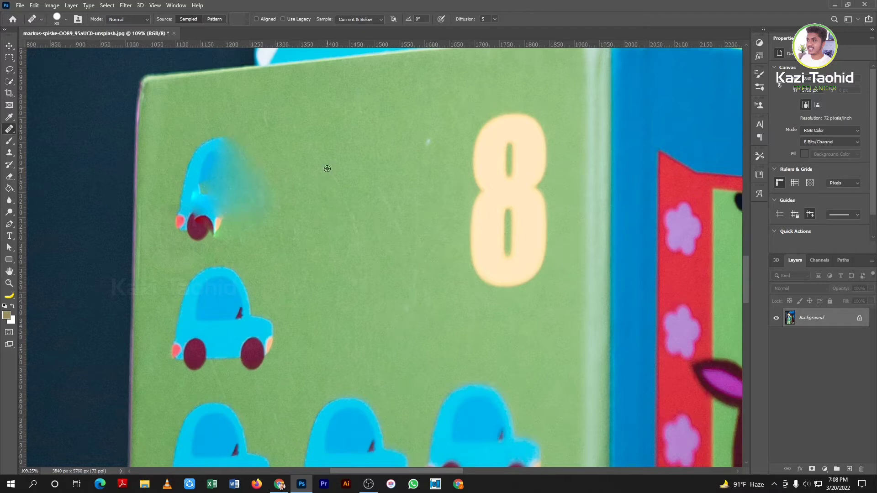
pyautogui.moveTo(206, 156)
pyautogui.mouseDown()
pyautogui.moveTo(212, 203)
pyautogui.moveTo(206, 156)
pyautogui.moveTo(229, 174)
pyautogui.moveTo(228, 157)
pyautogui.moveTo(193, 220)
pyautogui.moveTo(228, 215)
pyautogui.mouseUp()
pyautogui.keyDown('alt'); pyautogui.click(297, 174); pyautogui.keyUp('alt')
pyautogui.moveTo(259, 184)
pyautogui.mouseDown()
pyautogui.moveTo(242, 180)
pyautogui.moveTo(244, 202)
pyautogui.moveTo(252, 178)
pyautogui.moveTo(235, 219)
pyautogui.mouseUp()
# Blend away the leftover residue from a fresh green source and remove the small light speck
pyautogui.scroll(-2, 305, 171)
pyautogui.scroll(2, 307, 171)
pyautogui.keyDown('alt'); pyautogui.click(306, 169); pyautogui.keyUp('alt')
pyautogui.scroll(-2, 306, 157)
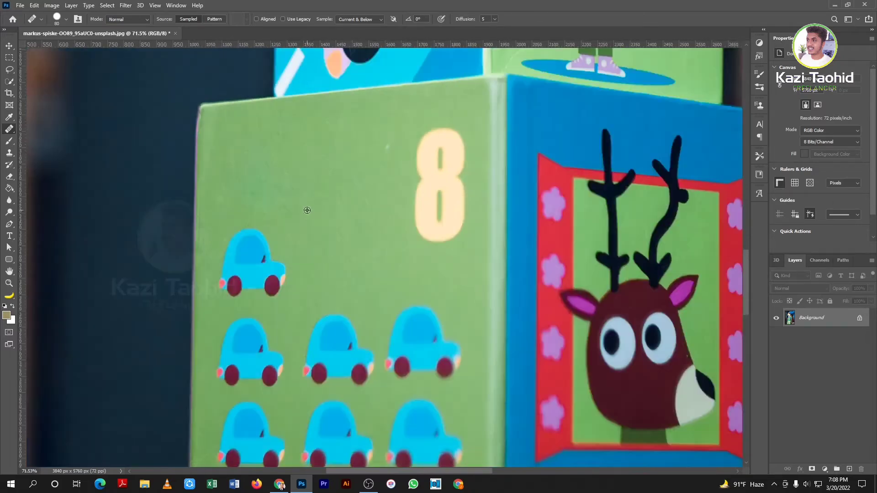
pyautogui.scroll(2, 301, 219)
pyautogui.moveTo(244, 163)
pyautogui.mouseDown()
pyautogui.moveTo(254, 147)
pyautogui.moveTo(256, 163)
pyautogui.mouseUp()
pyautogui.scroll(-3, 276, 154)
pyautogui.scroll(3, 341, 175)
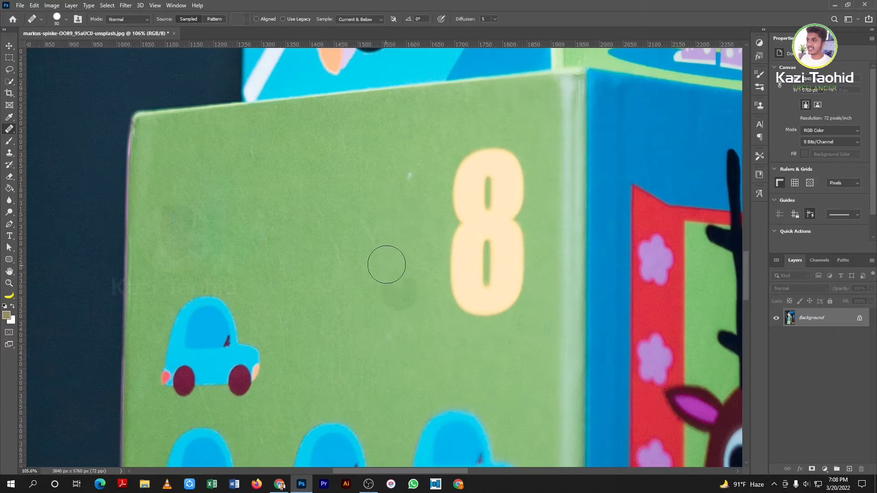
pyautogui.scroll(1, 388, 206)
pyautogui.scroll(2, 387, 206)
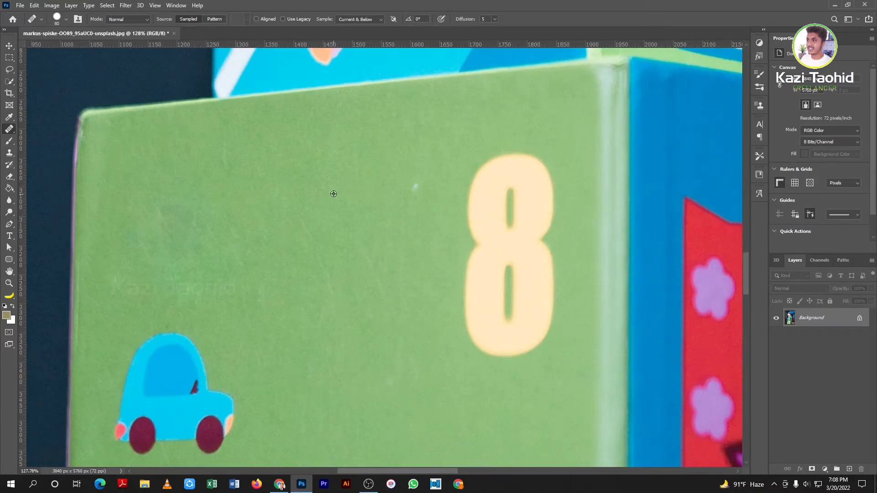
pyautogui.click(415, 186)
pyautogui.scroll(-2, 490, 263)
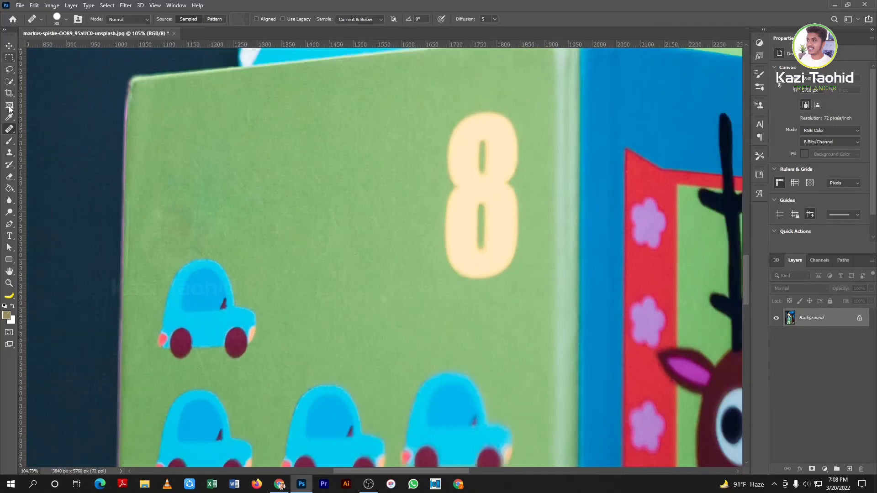
# Switch to the Patch Tool from the healing tools group
pyautogui.rightClick(14, 131)
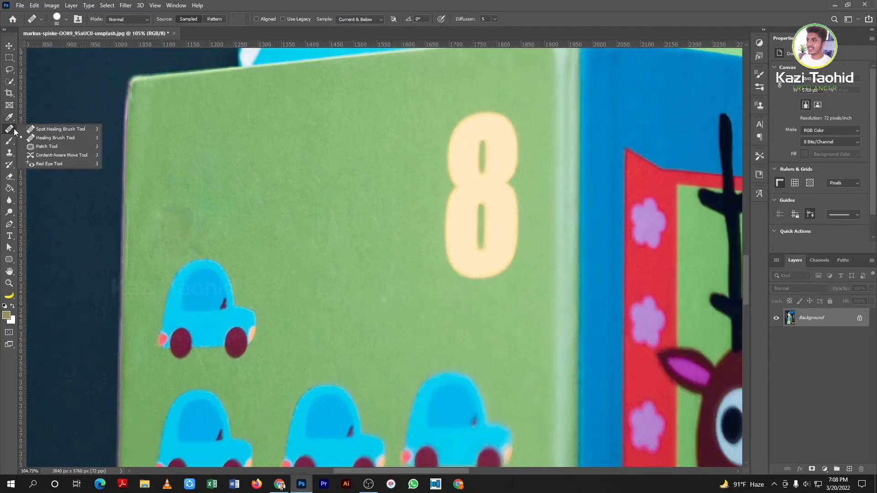
pyautogui.click(48, 146)
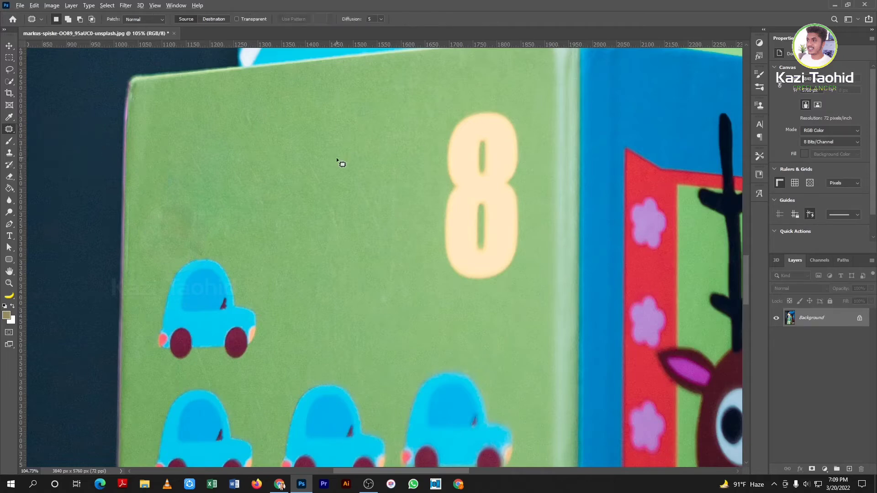
pyautogui.scroll(-7, 348, 167)
pyautogui.scroll(9, 348, 167)
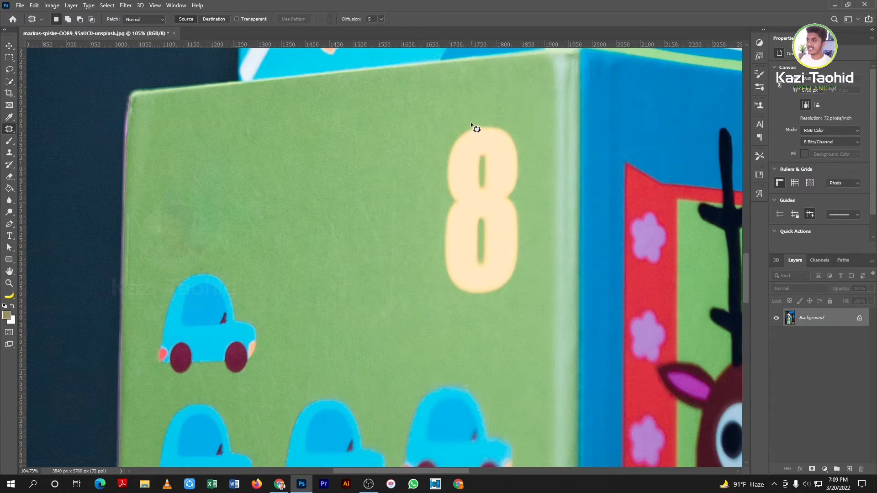
# Outline the number 8 with the Patch tool, move it onto plain green, and deselect
pyautogui.moveTo(470, 123); pyautogui.dragTo(463, 125)
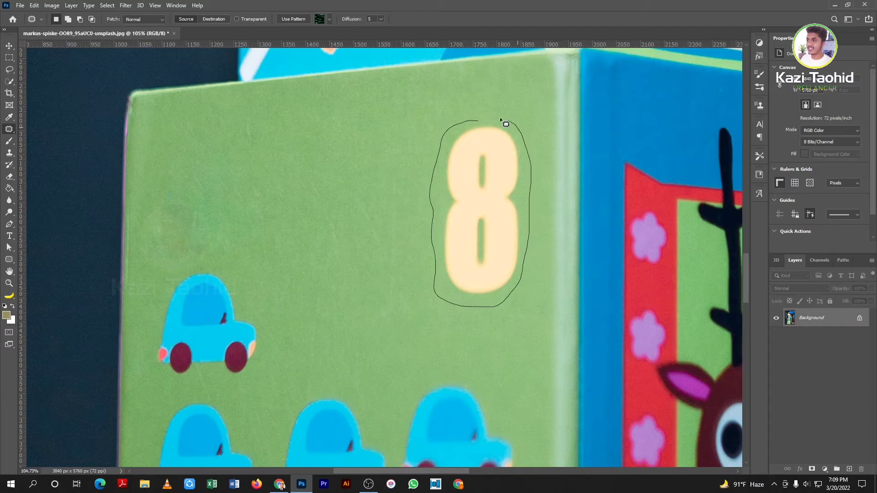
pyautogui.moveTo(500, 118); pyautogui.dragTo(496, 118)
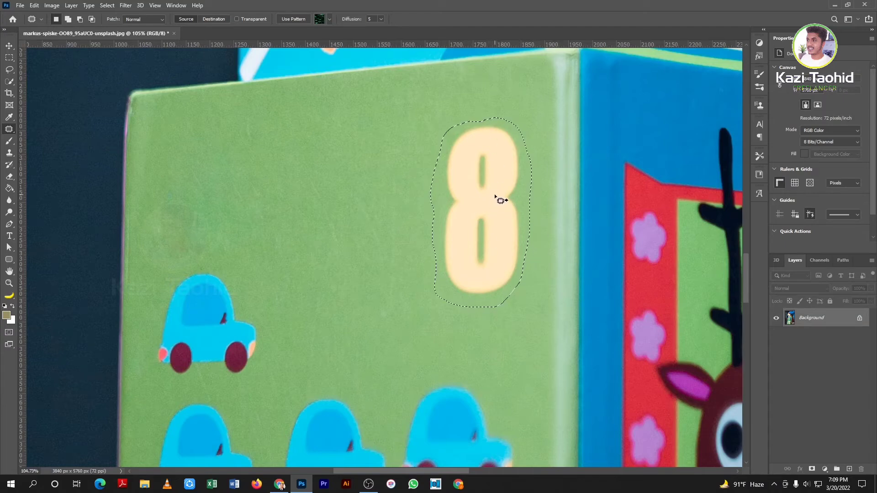
pyautogui.moveTo(500, 200); pyautogui.dragTo(371, 209)
pyautogui.hotkey('ctrl', 'd')
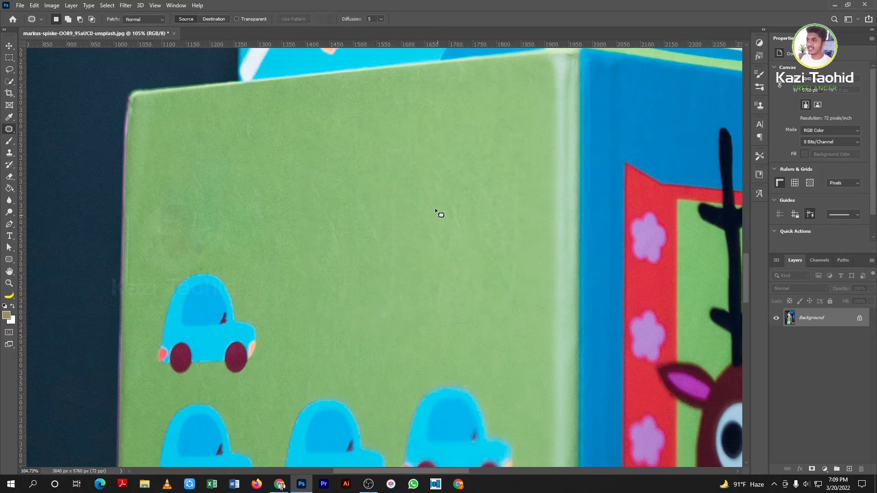
# Patch the top car sticker over with plain green and deselect
pyautogui.scroll(-3, 439, 196)
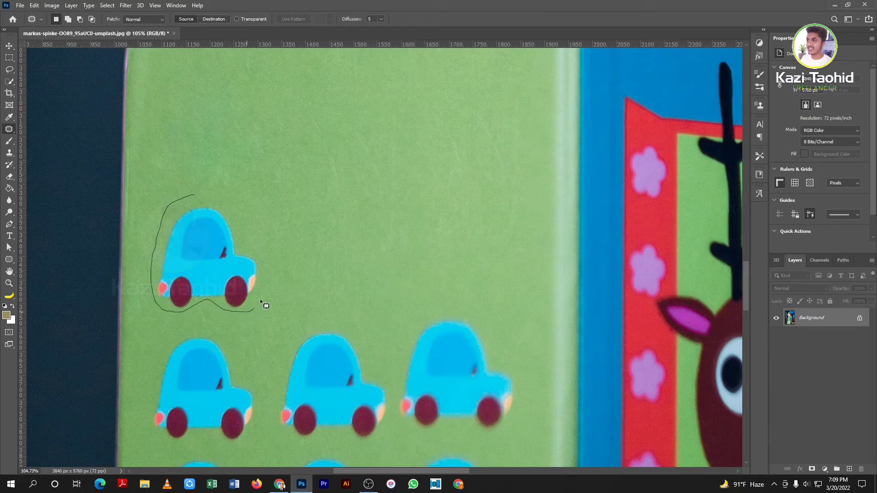
pyautogui.moveTo(188, 201); pyautogui.dragTo(191, 198)
pyautogui.moveTo(185, 244)
pyautogui.mouseDown()
pyautogui.moveTo(308, 215)
pyautogui.moveTo(355, 216)
pyautogui.mouseUp()
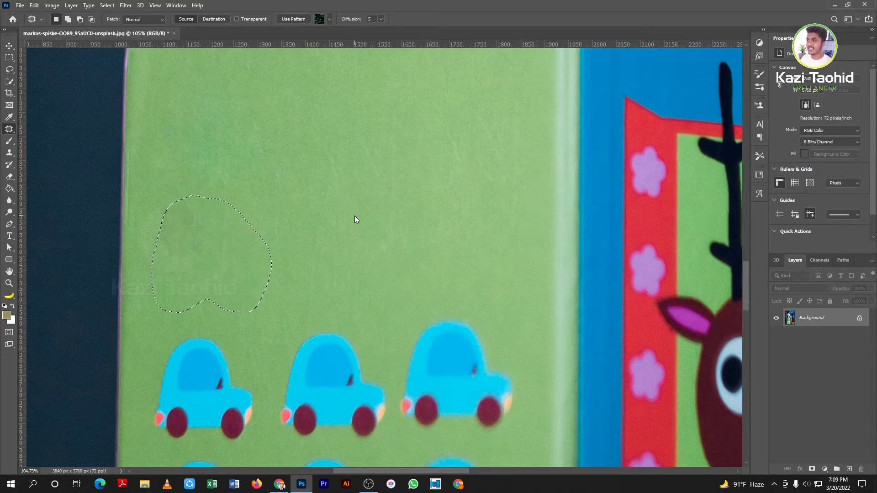
pyautogui.scroll(-5, 352, 218)
pyautogui.hotkey('ctrl', 'd')
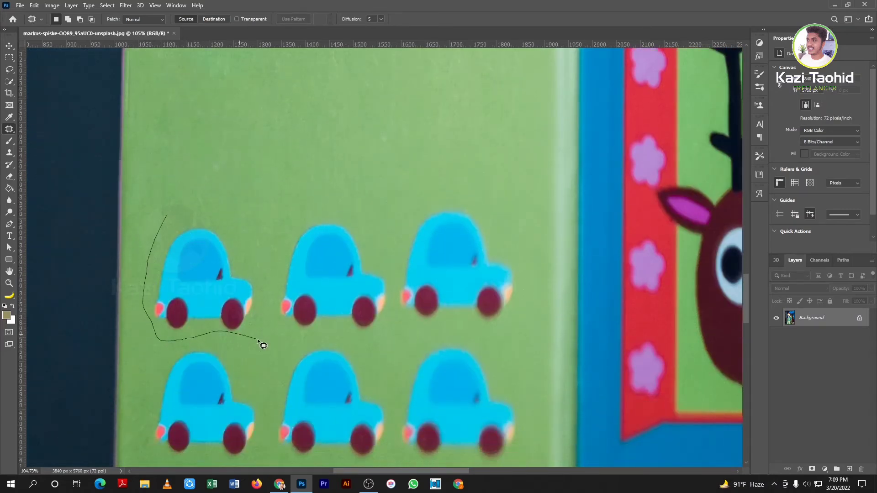
# Patch out the left and middle cars of the lower row with plain green
pyautogui.moveTo(204, 220); pyautogui.dragTo(184, 215)
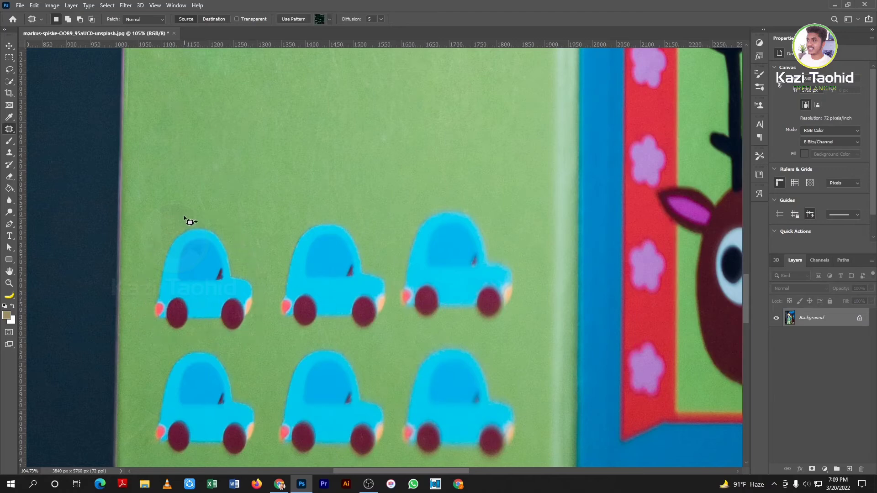
pyautogui.scroll(3, 184, 215)
pyautogui.moveTo(217, 327)
pyautogui.mouseDown()
pyautogui.moveTo(246, 167)
pyautogui.moveTo(259, 160)
pyautogui.mouseUp()
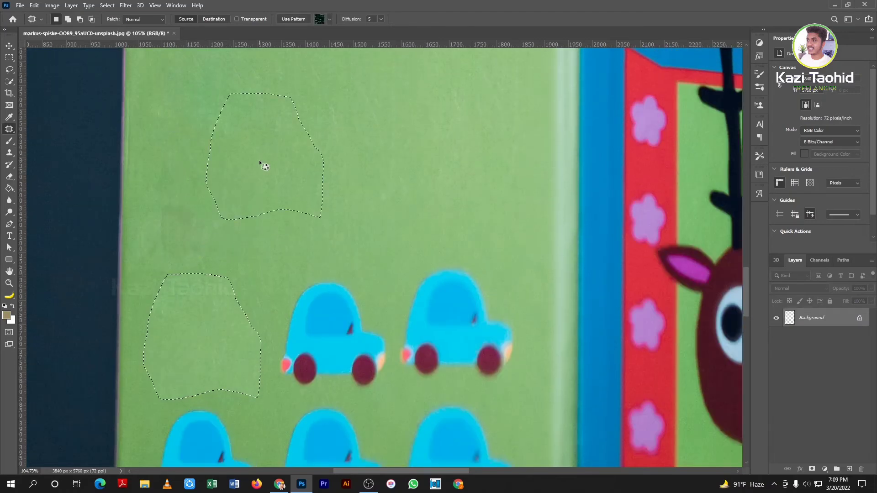
pyautogui.hotkey('ctrl', 'd')
pyautogui.scroll(1, 310, 343)
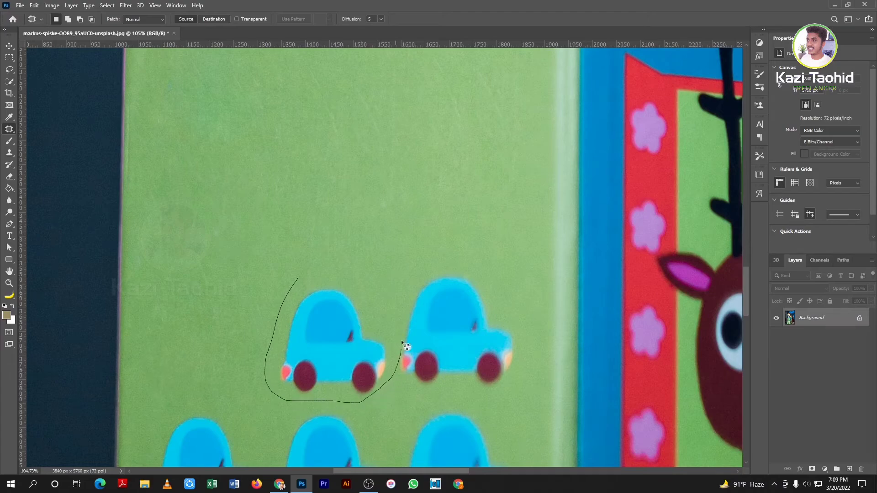
pyautogui.moveTo(401, 340)
pyautogui.mouseDown()
pyautogui.moveTo(307, 276)
pyautogui.moveTo(232, 208)
pyautogui.moveTo(221, 174)
pyautogui.mouseUp()
pyautogui.hotkey('ctrl', 'd')
pyautogui.scroll(1, 304, 224)
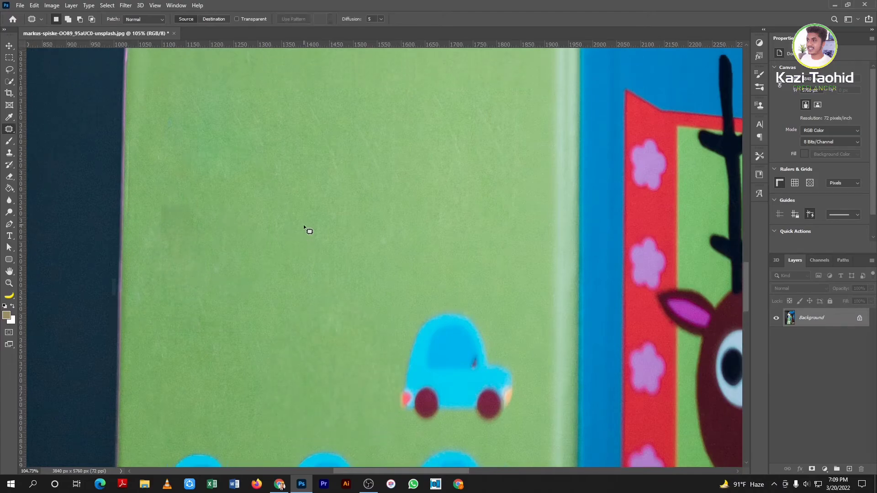
pyautogui.scroll(-3, 303, 224)
# Patch the top remaining car over with plain green and deselect
pyautogui.scroll(2, 344, 270)
pyautogui.moveTo(356, 275)
pyautogui.mouseDown()
pyautogui.moveTo(353, 351)
pyautogui.moveTo(385, 351)
pyautogui.mouseUp()
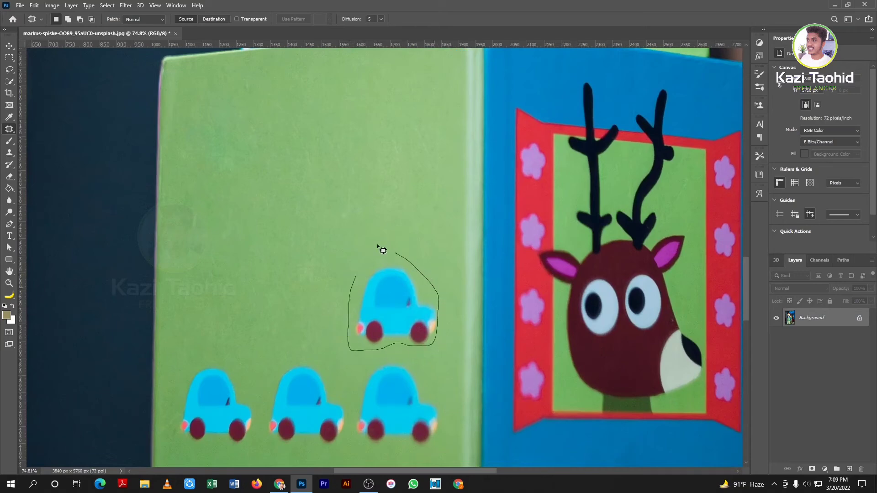
pyautogui.moveTo(378, 247)
pyautogui.mouseDown()
pyautogui.moveTo(356, 274)
pyautogui.moveTo(331, 242)
pyautogui.mouseUp()
pyautogui.hotkey('ctrl', 'd')
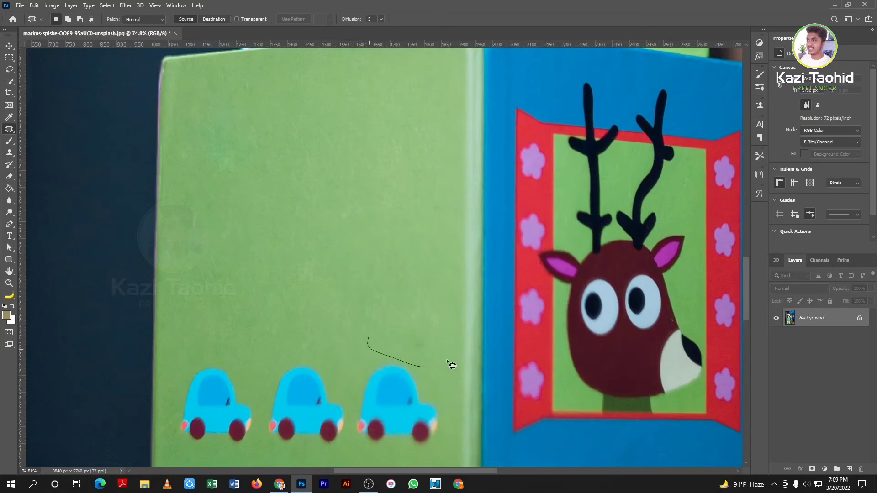
# Patch the row of three cars onto clean green above, then outline the leftover dark spot
pyautogui.moveTo(448, 363); pyautogui.dragTo(450, 348)
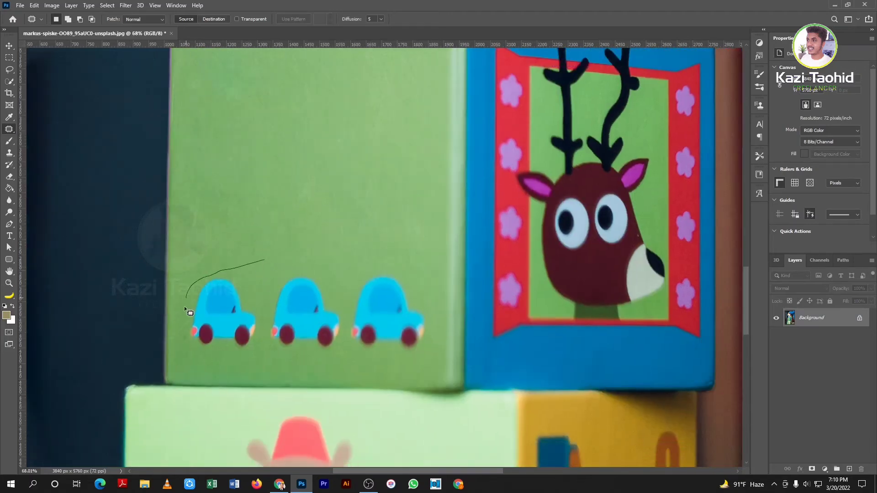
pyautogui.moveTo(185, 309)
pyautogui.mouseDown()
pyautogui.moveTo(191, 337)
pyautogui.moveTo(210, 353)
pyautogui.moveTo(302, 351)
pyautogui.mouseUp()
pyautogui.moveTo(389, 265); pyautogui.dragTo(274, 261)
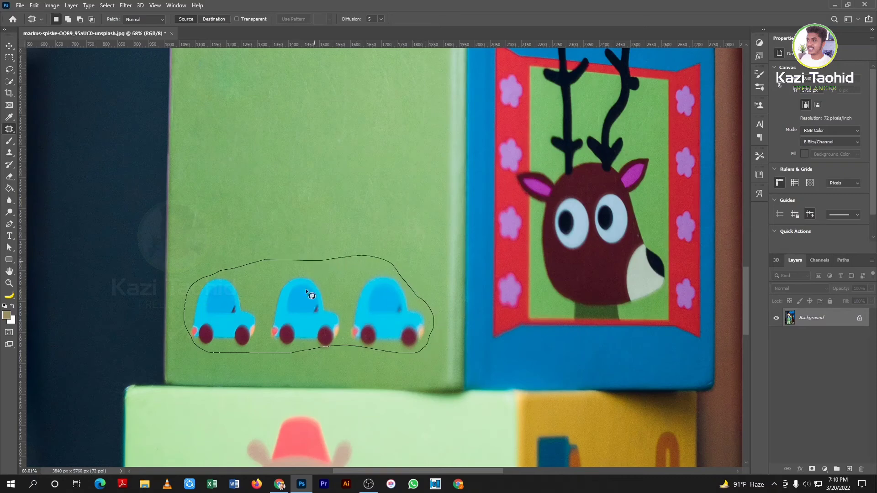
pyautogui.moveTo(308, 290); pyautogui.dragTo(309, 208)
pyautogui.hotkey('ctrl', 'd')
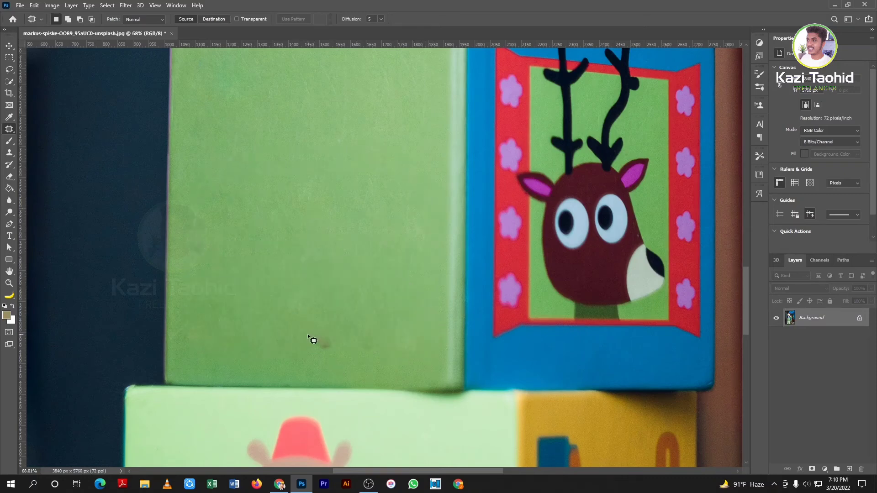
pyautogui.moveTo(338, 350)
pyautogui.mouseDown()
pyautogui.moveTo(444, 330)
pyautogui.moveTo(386, 346)
pyautogui.moveTo(423, 354)
pyautogui.moveTo(272, 348)
pyautogui.moveTo(327, 307)
pyautogui.moveTo(323, 271)
pyautogui.mouseUp()
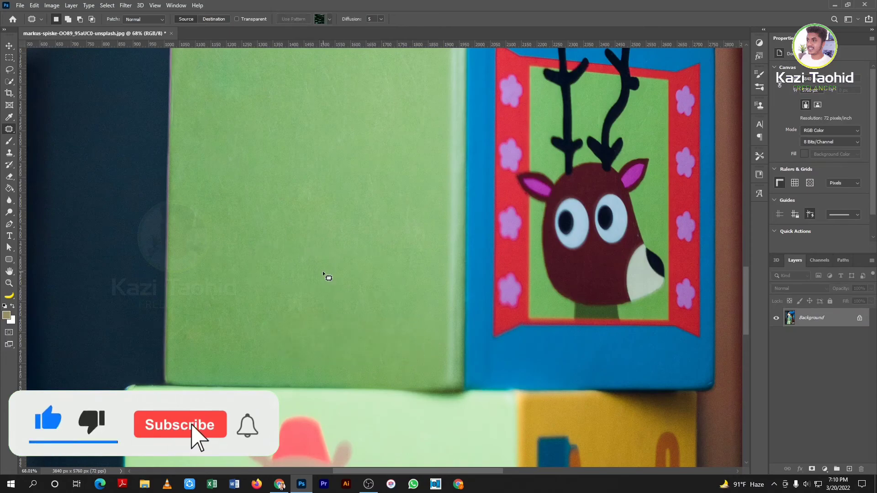
# Deselect the dark-spot patch, then patch the blemish at the left edge onto plain green
pyautogui.hotkey('ctrl', 'd')
pyautogui.scroll(-3, 320, 273)
pyautogui.scroll(-2, 315, 279)
pyautogui.scroll(3, 283, 284)
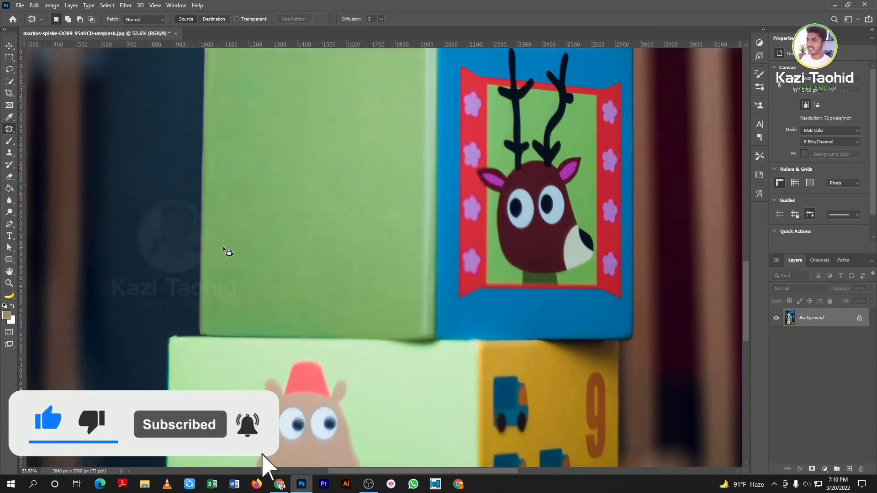
pyautogui.moveTo(206, 280)
pyautogui.mouseDown()
pyautogui.moveTo(198, 271)
pyautogui.moveTo(218, 261)
pyautogui.mouseUp()
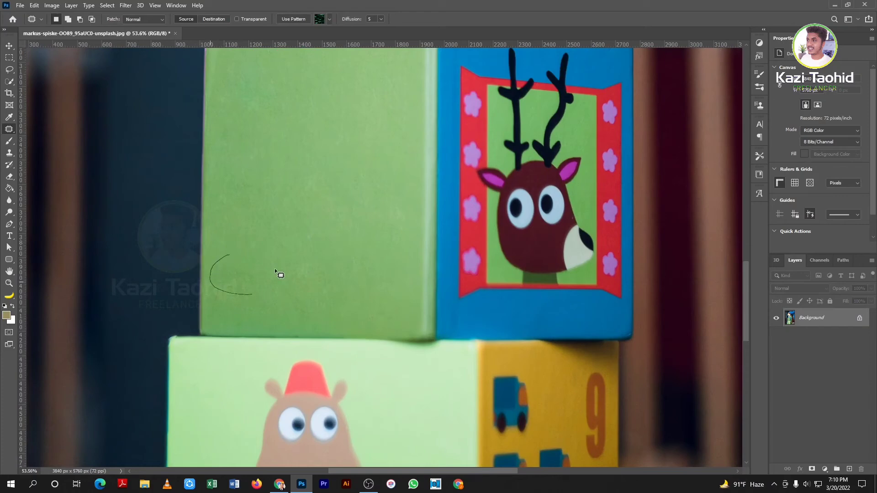
pyautogui.moveTo(275, 269); pyautogui.dragTo(269, 280)
pyautogui.moveTo(267, 275); pyautogui.dragTo(276, 218)
pyautogui.hotkey('ctrl', 'd')
pyautogui.scroll(-6, 280, 210)
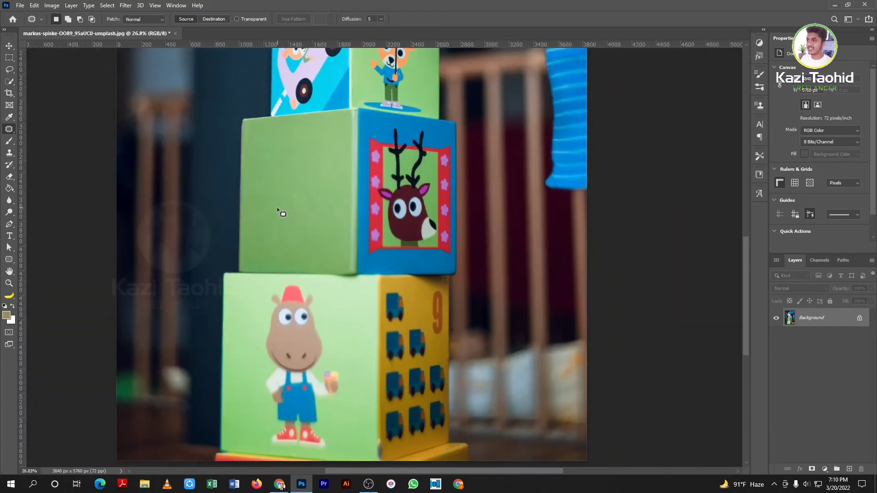
pyautogui.scroll(4, 277, 207)
pyautogui.scroll(-1, 233, 217)
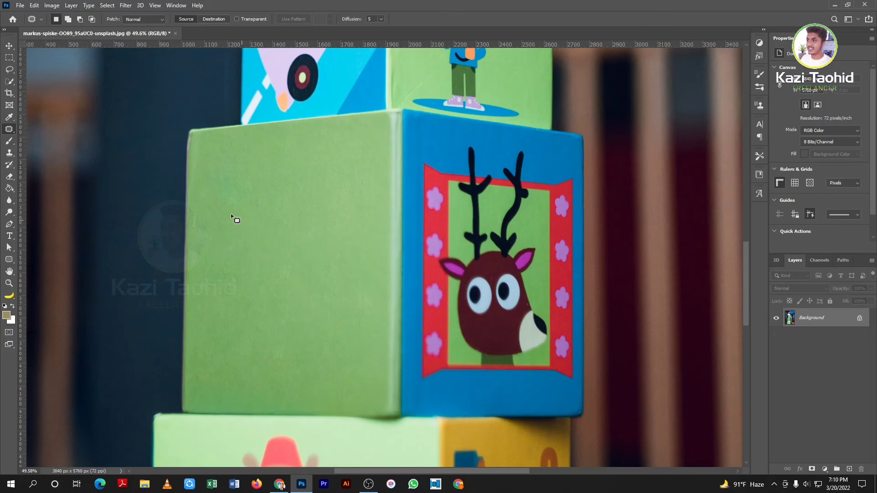
# Paint a brown S-shaped squiggle on the green face with the Brush and undo a stray dab
pyautogui.rightClick(9, 129)
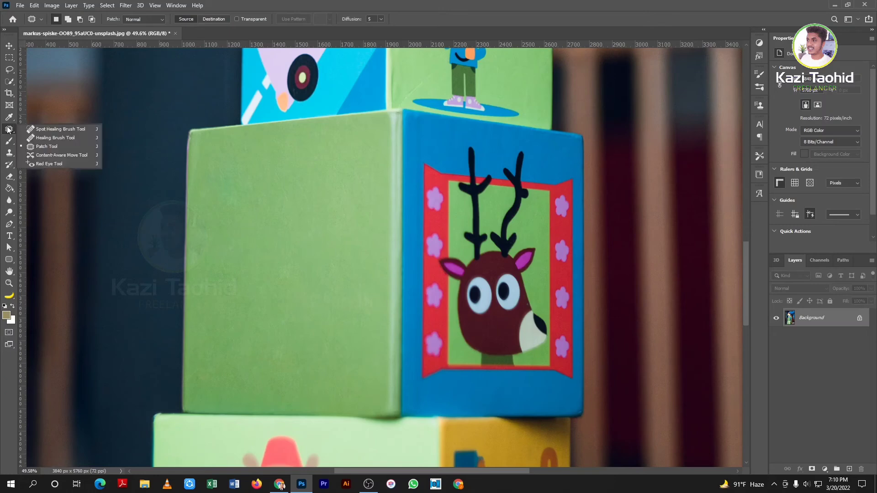
pyautogui.click(13, 132)
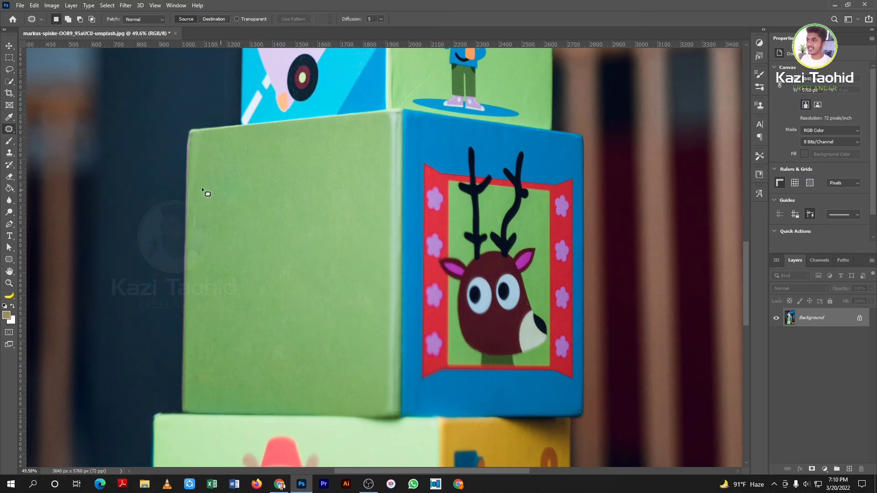
pyautogui.press('b')
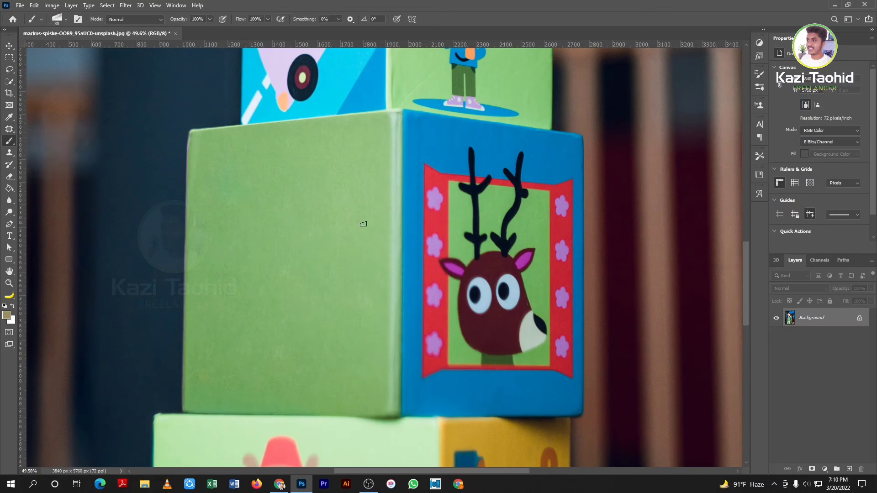
pyautogui.click(300, 209)
pyautogui.moveTo(311, 195); pyautogui.dragTo(307, 234)
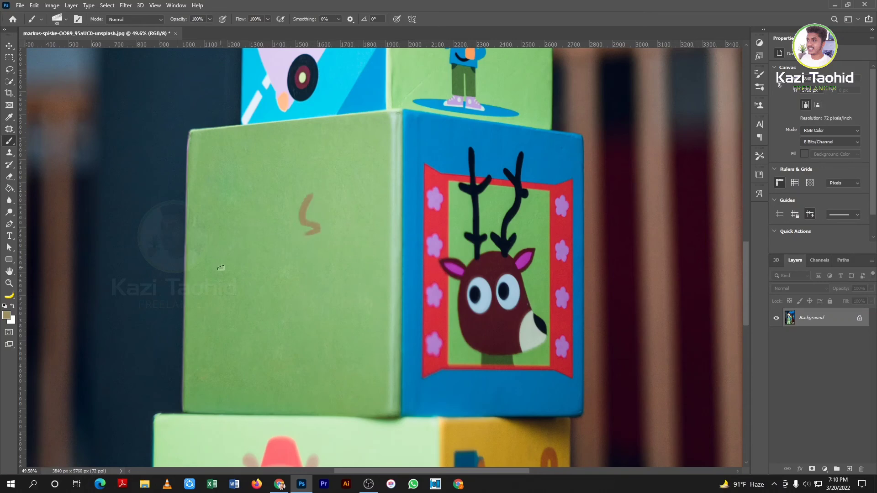
pyautogui.moveTo(238, 254); pyautogui.dragTo(231, 257)
pyautogui.hotkey('ctrl', 'z')
pyautogui.click(9, 153)
# Paint over the brown S mark with the Spot Healing Brush Tool to remove it
pyautogui.rightClick(8, 130)
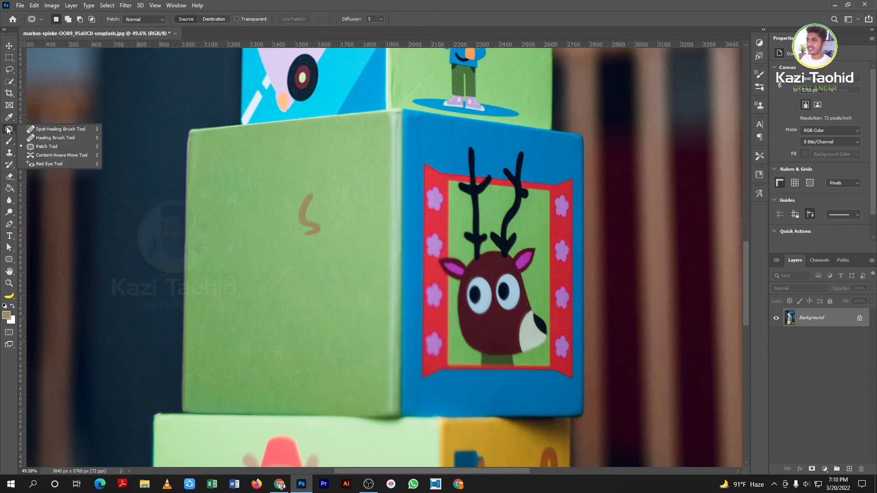
pyautogui.click(44, 129)
pyautogui.moveTo(305, 194)
pyautogui.mouseDown()
pyautogui.moveTo(315, 233)
pyautogui.moveTo(304, 201)
pyautogui.mouseUp()
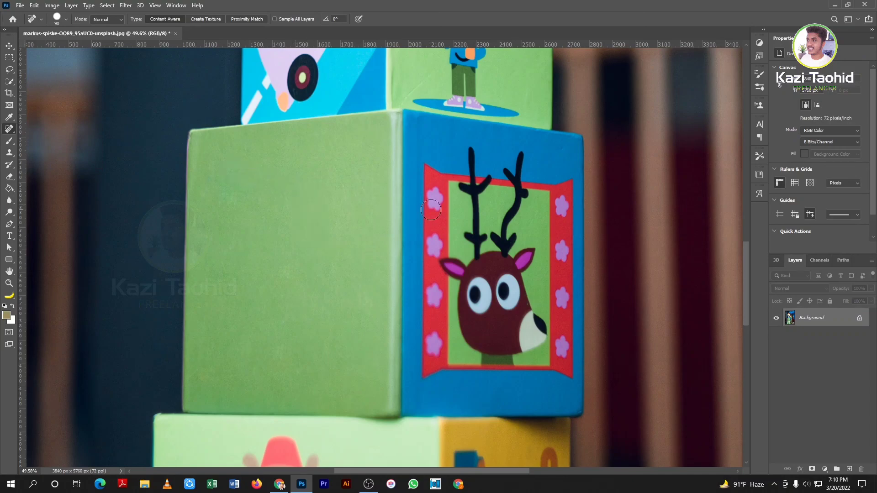
pyautogui.scroll(3, 335, 225)
pyautogui.scroll(-2, 335, 222)
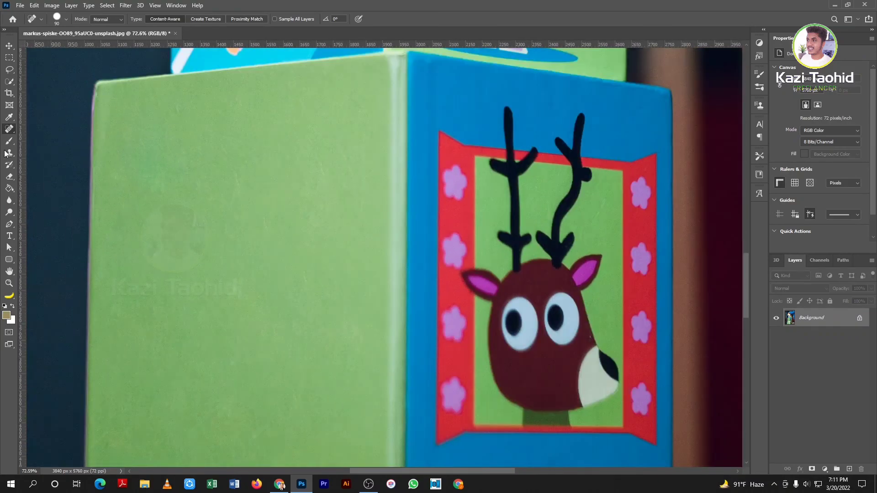